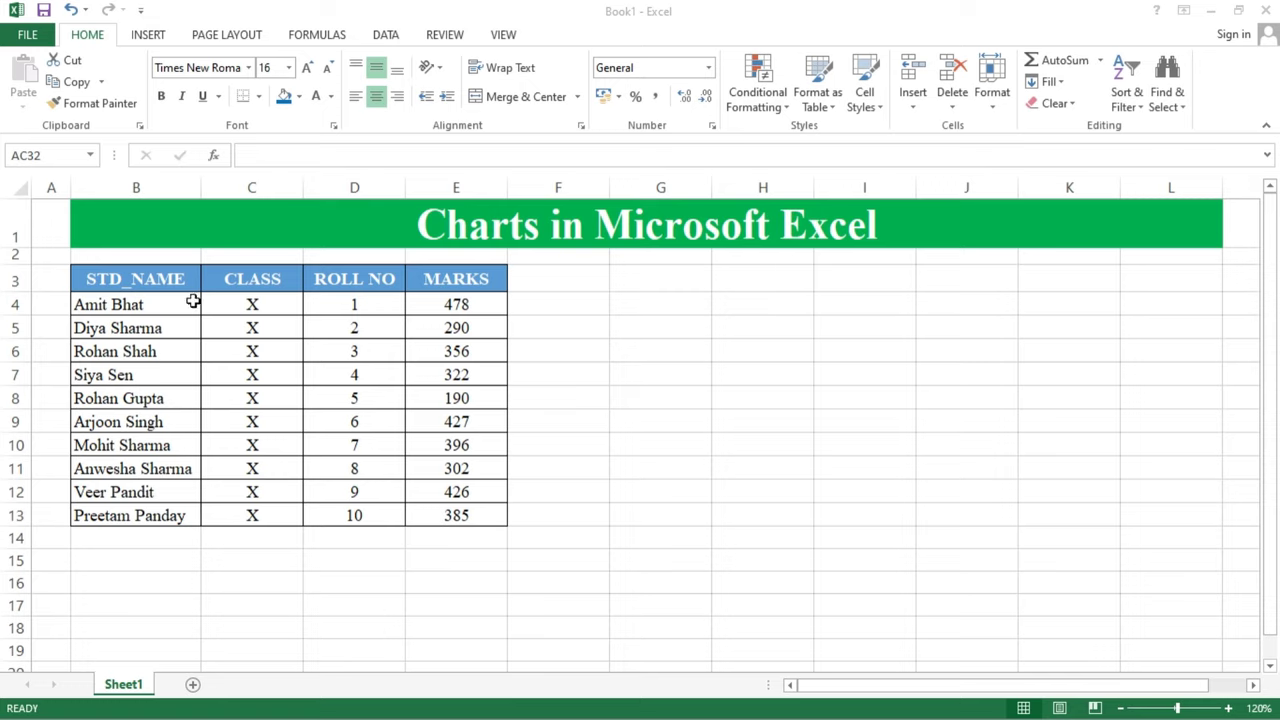
Step: Select STD_NAME (B3:B13) and MARKS (E3:E13) together and bring up the line chart types
mouse_move(176, 280)
left_mouse_down()
mouse_move(190, 387)
mouse_move(183, 513)
left_mouse_up()
key("ctrl")
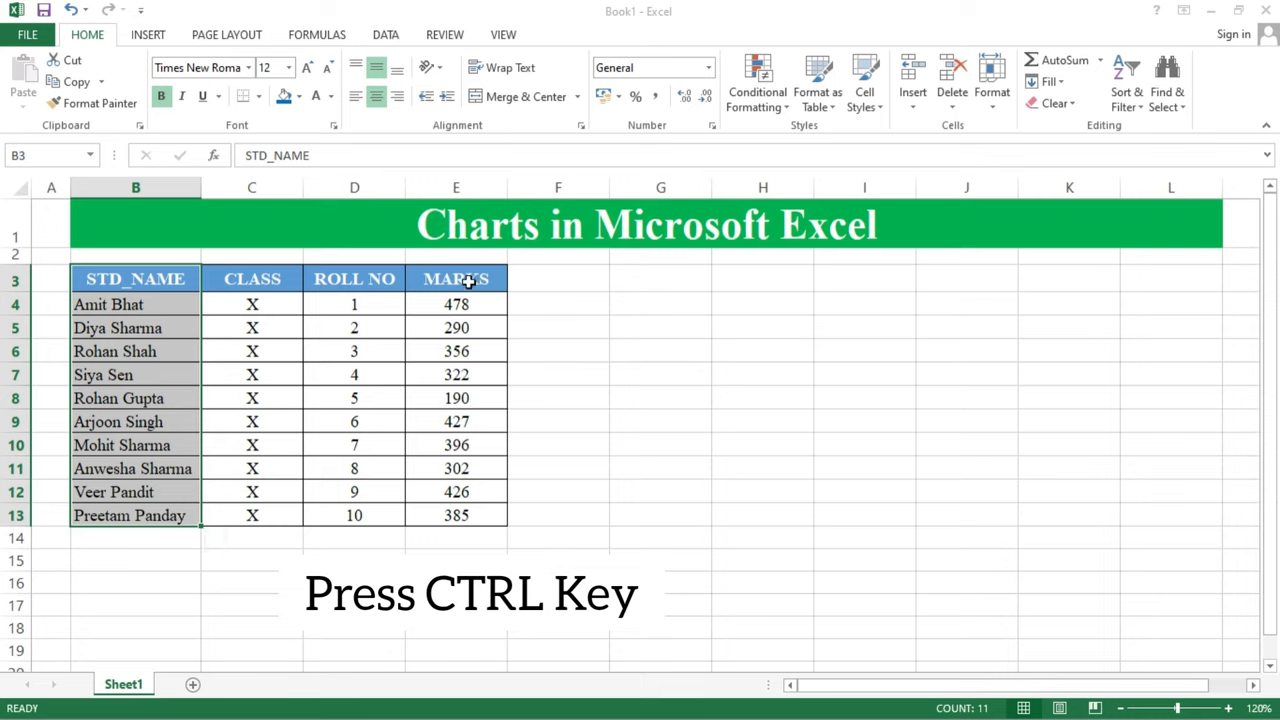
left_click_drag(468, 281, 471, 515)
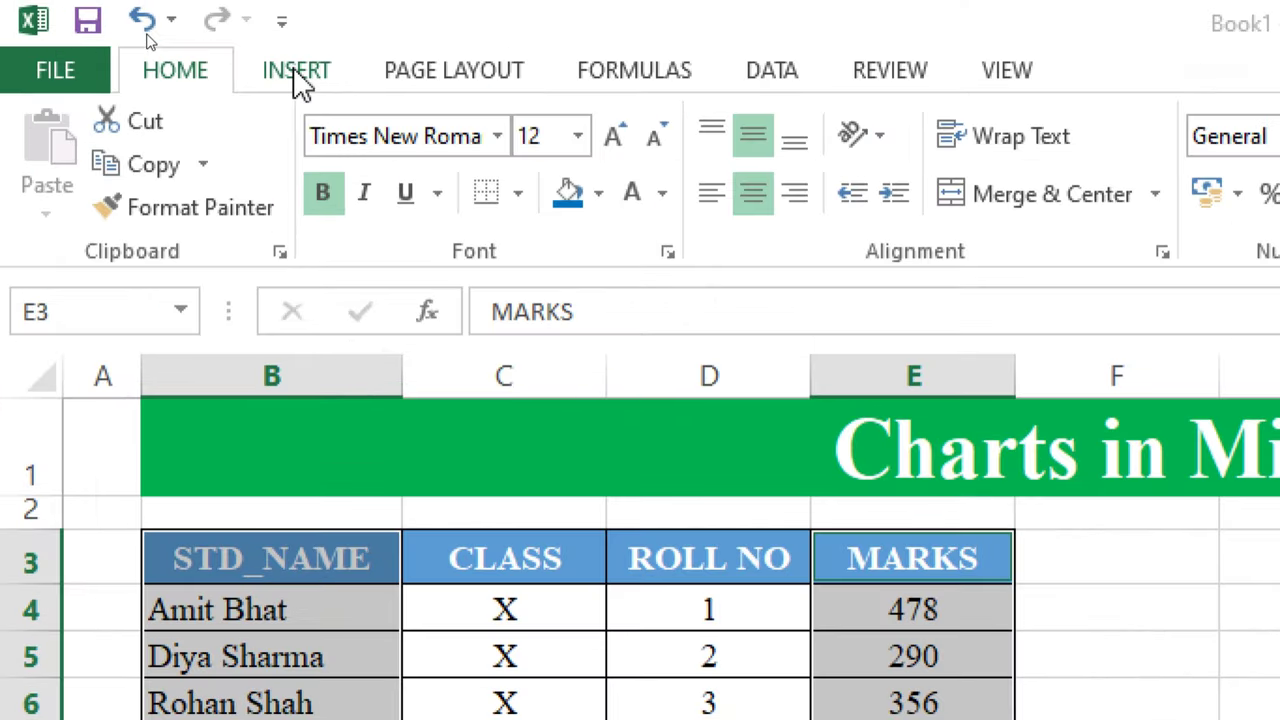
left_click(148, 37)
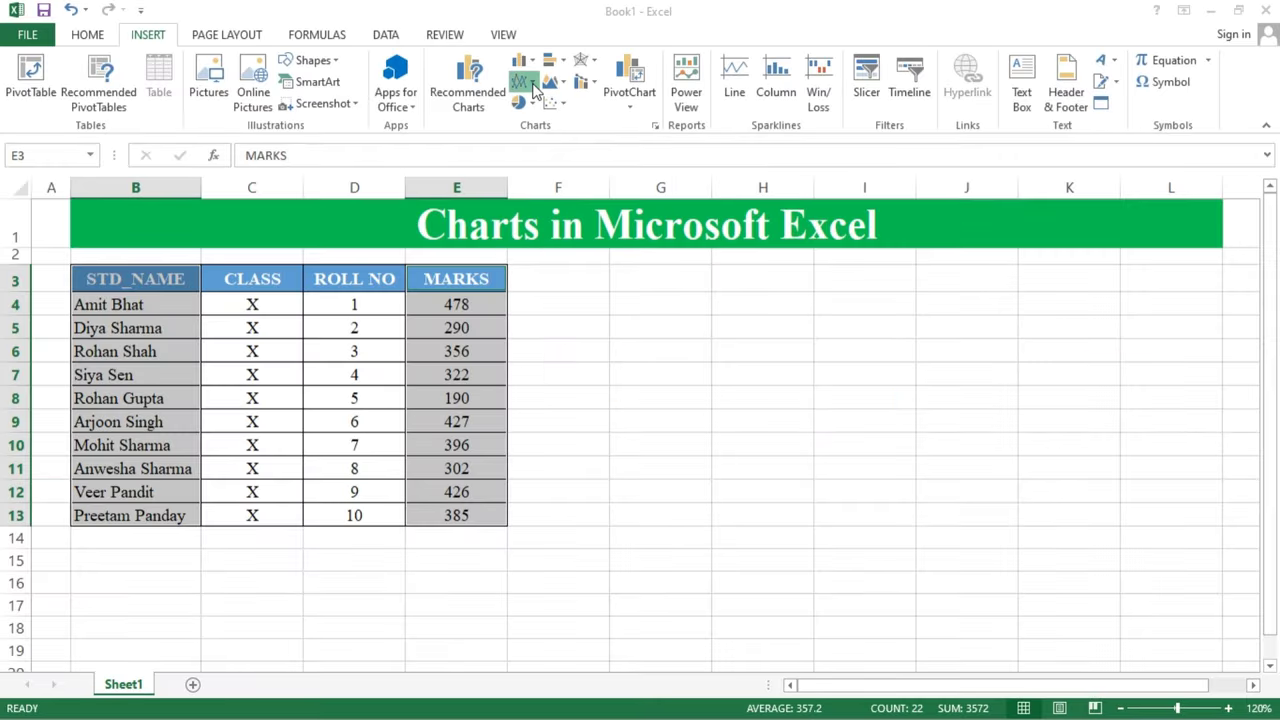
left_click(532, 84)
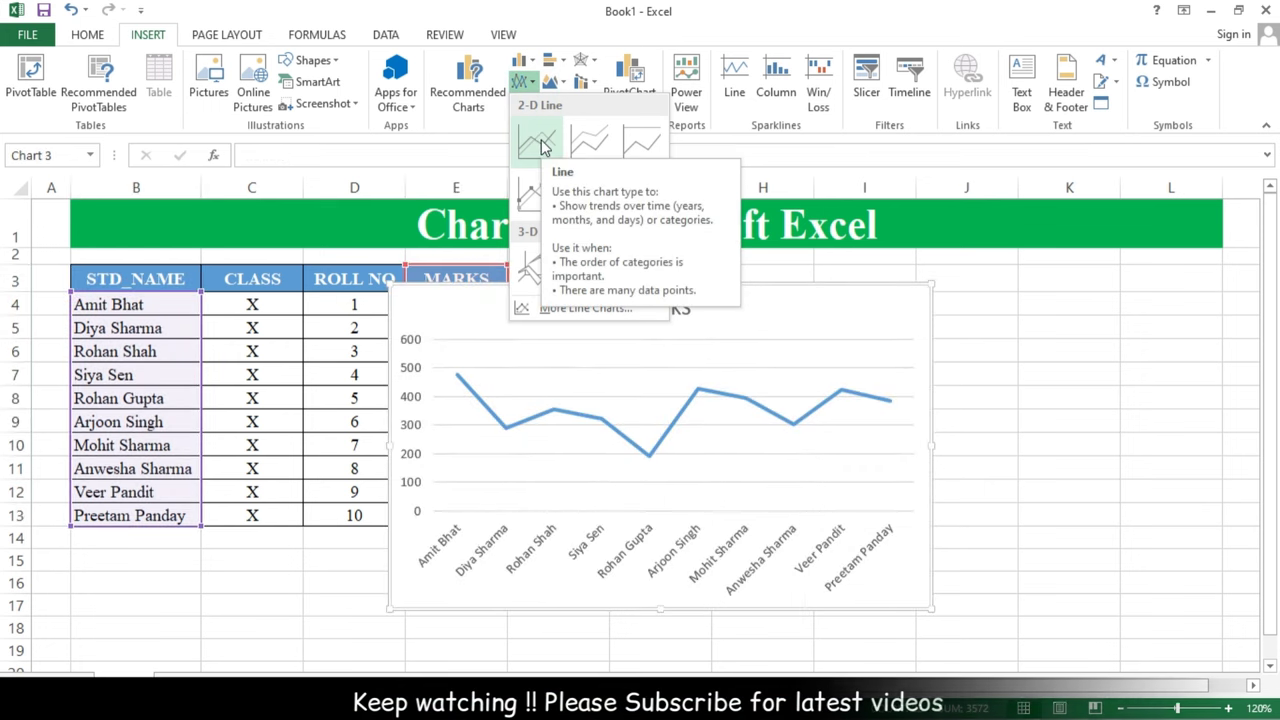
Step: Insert a 2-D line chart of marks, move it right of the table and enlarge it
left_click(540, 147)
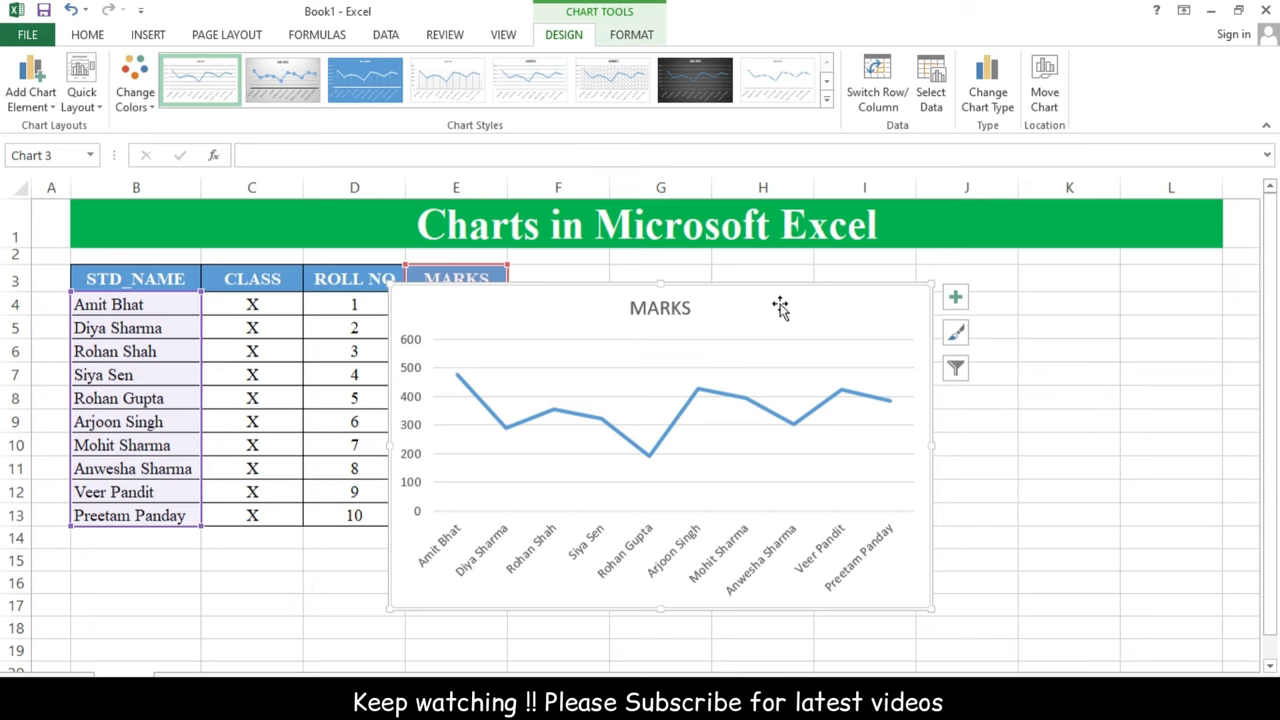
left_click_drag(757, 304, 891, 289)
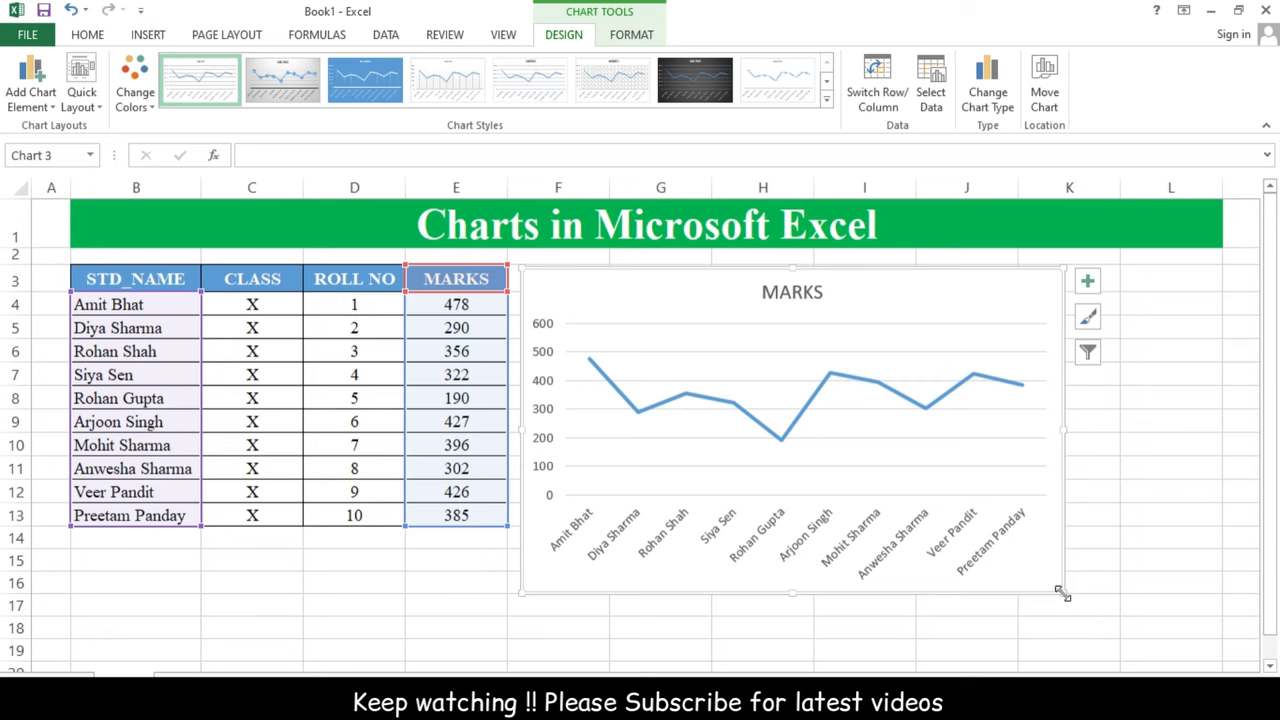
left_click_drag(1063, 593, 1172, 618)
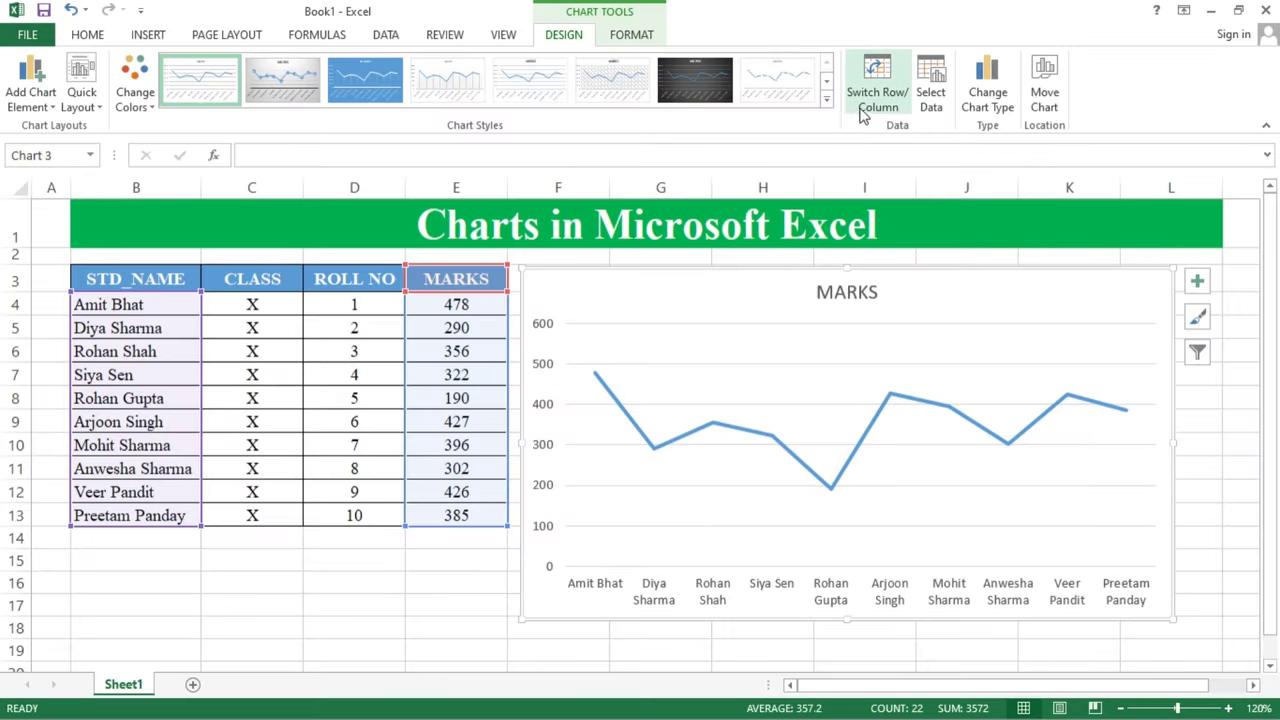
Step: Apply chart Style 14 and add data labels showing each student's mark on the line
left_click(826, 99)
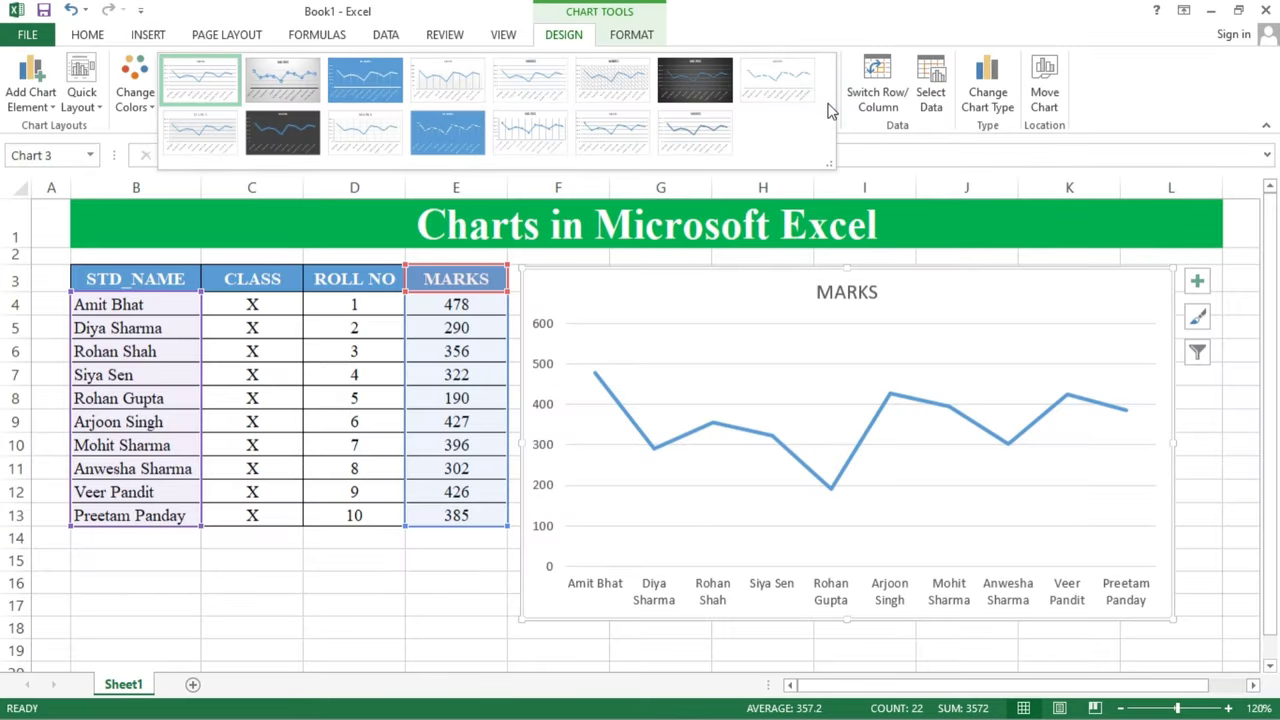
left_click(615, 132)
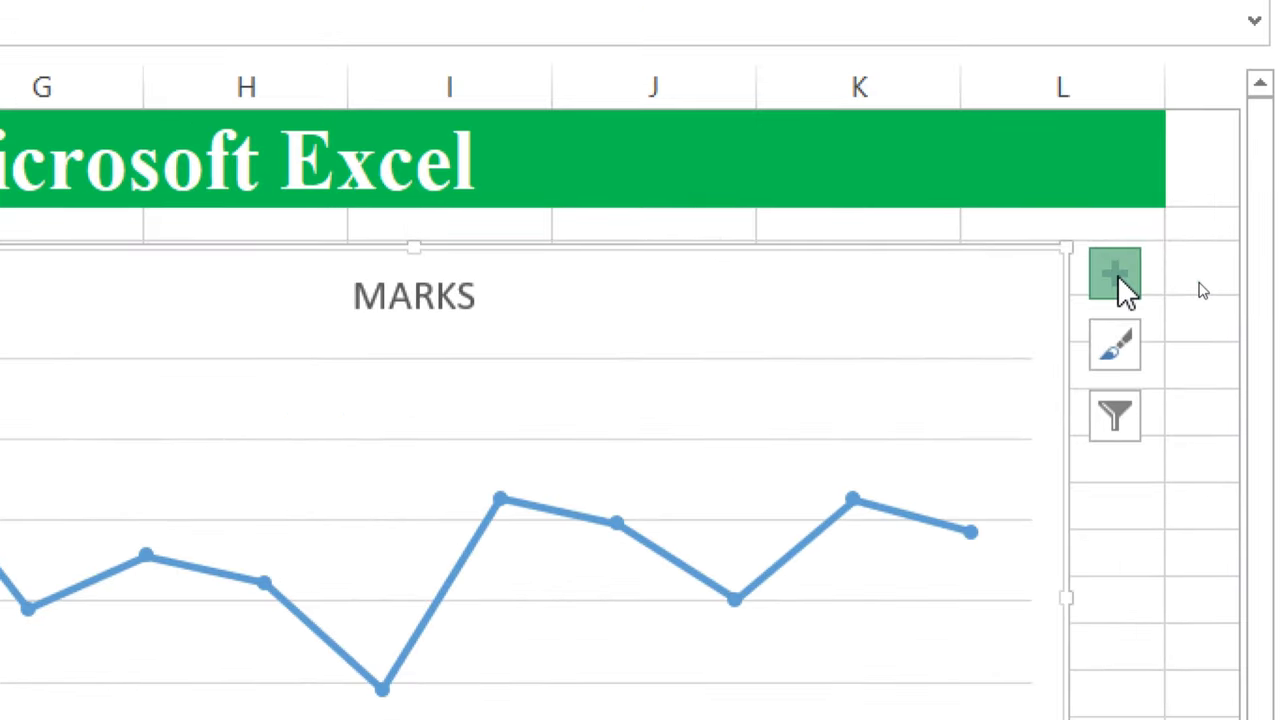
left_click(1117, 277)
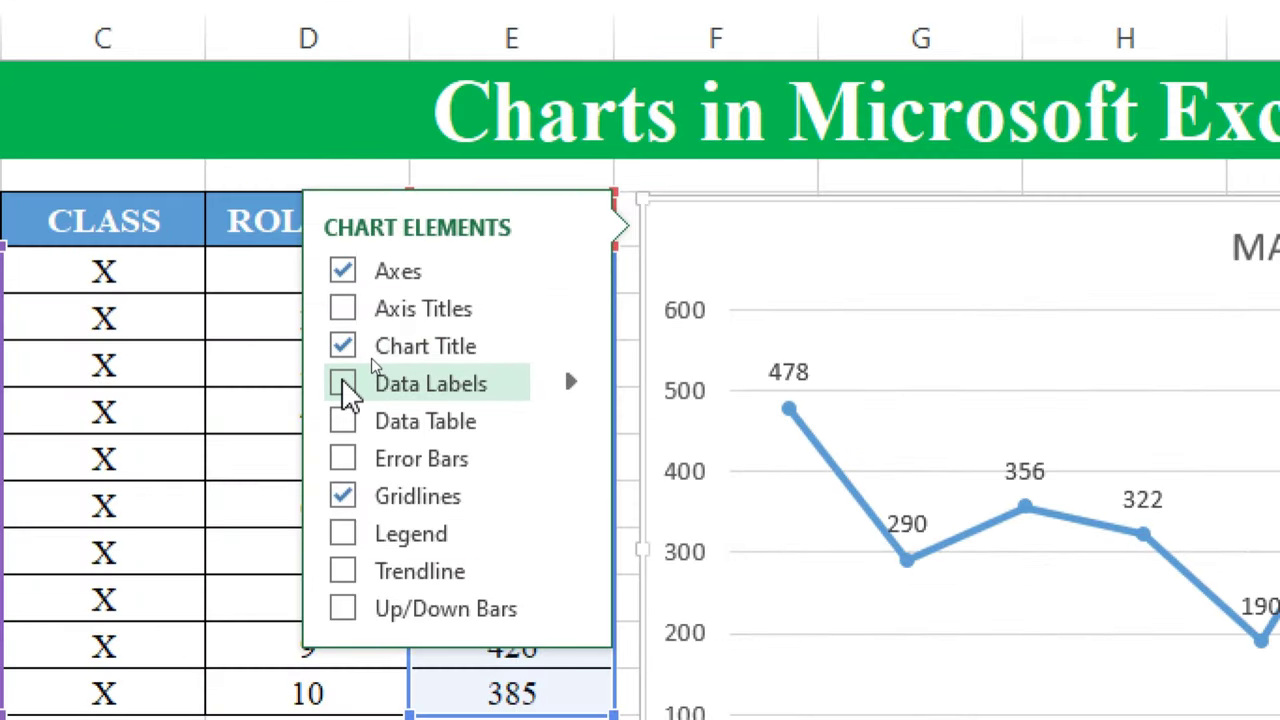
left_click(343, 384)
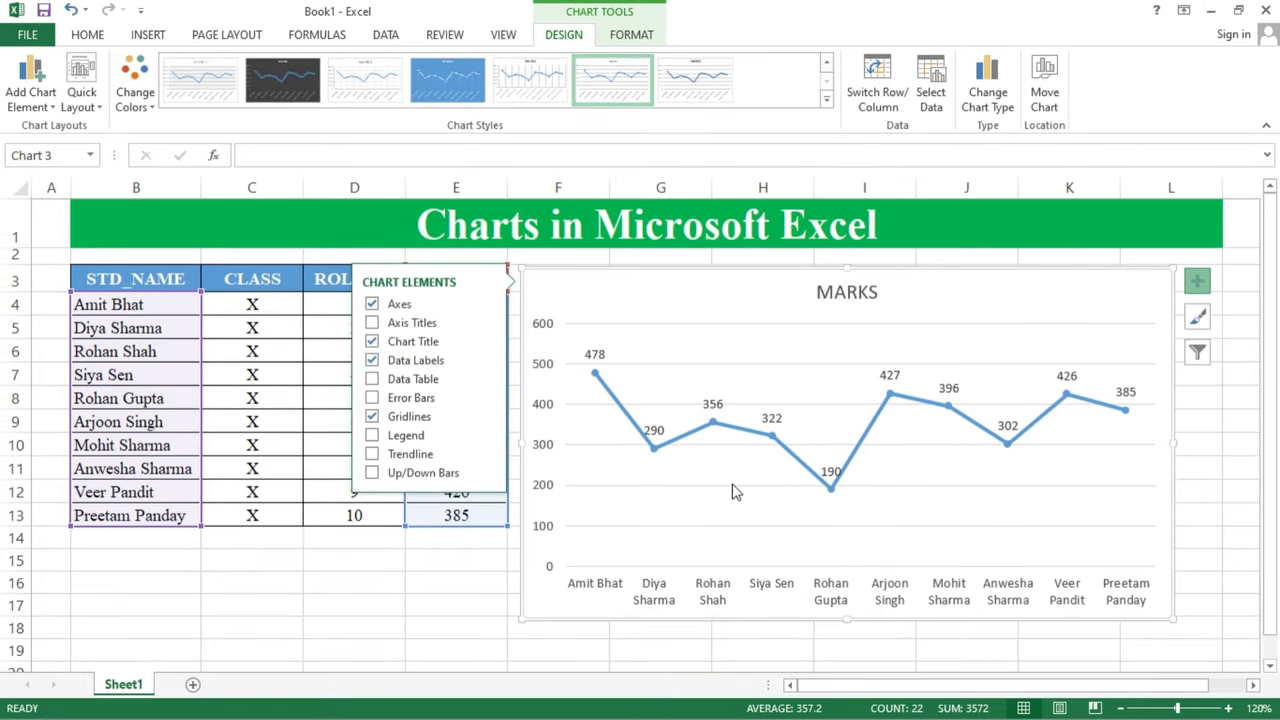
left_click(488, 568)
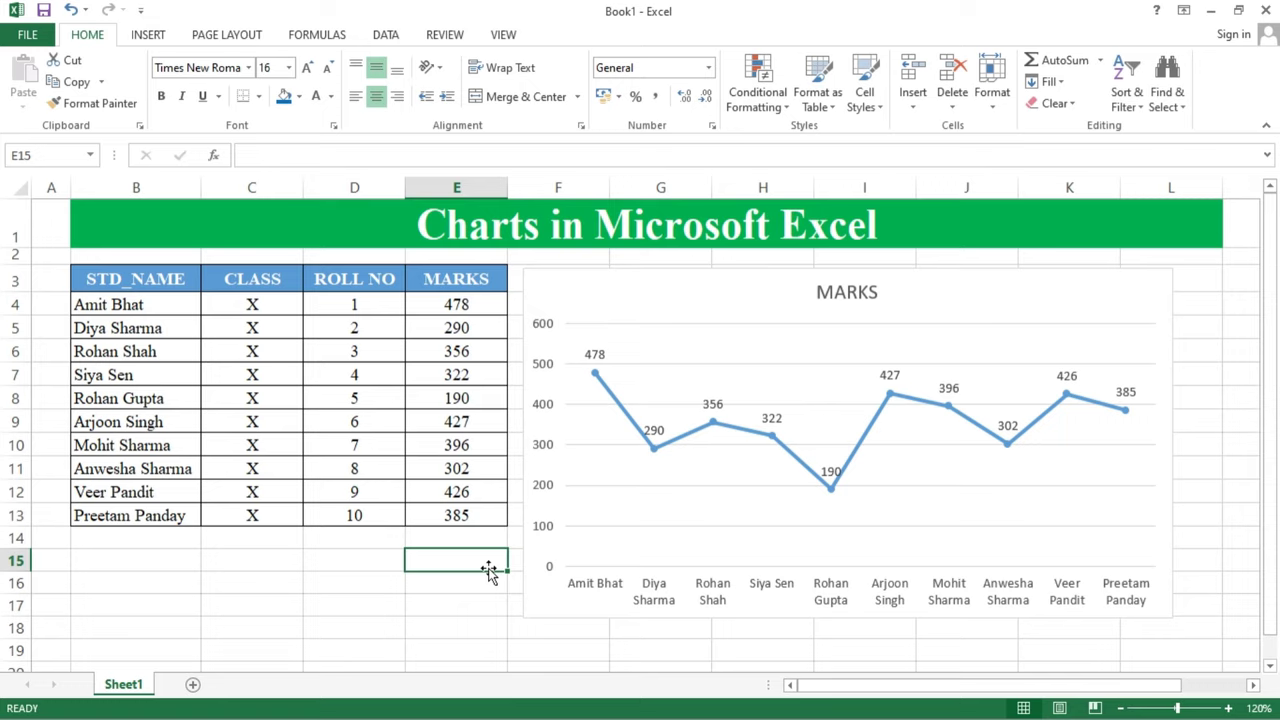
Step: Remove the labelled MARKS line chart from the worksheet
left_click(308, 627)
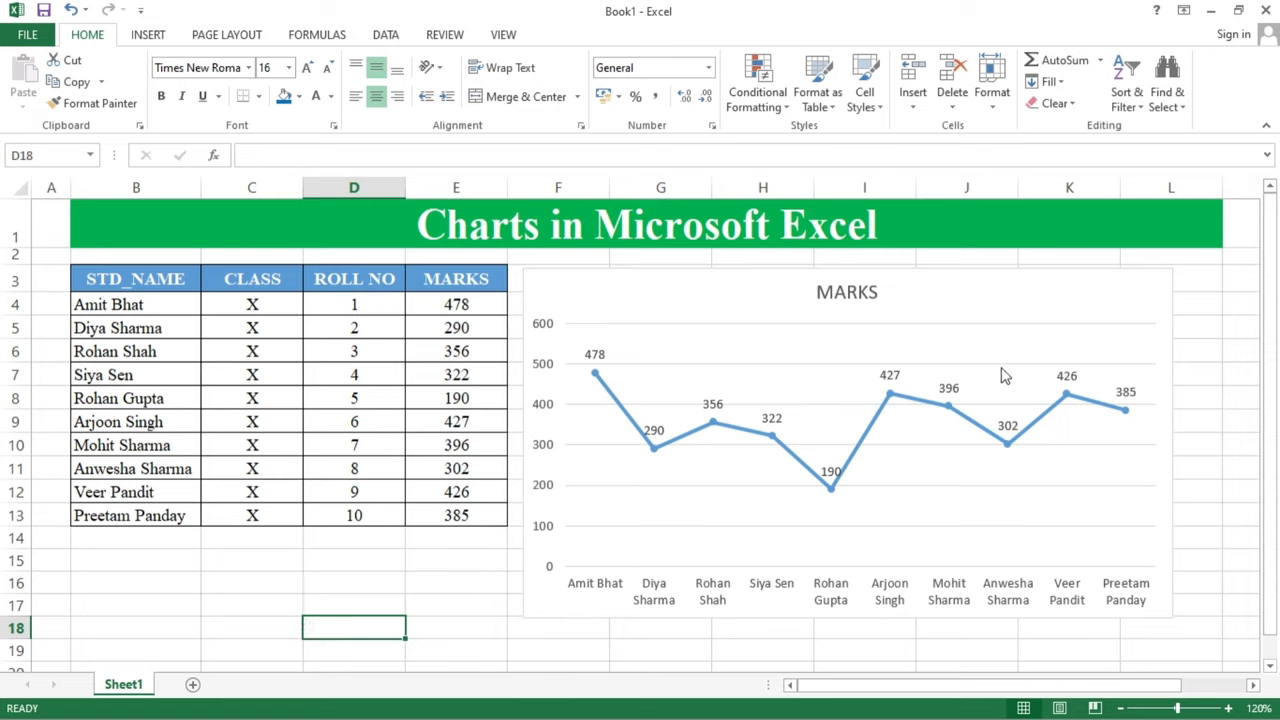
left_click(1157, 289)
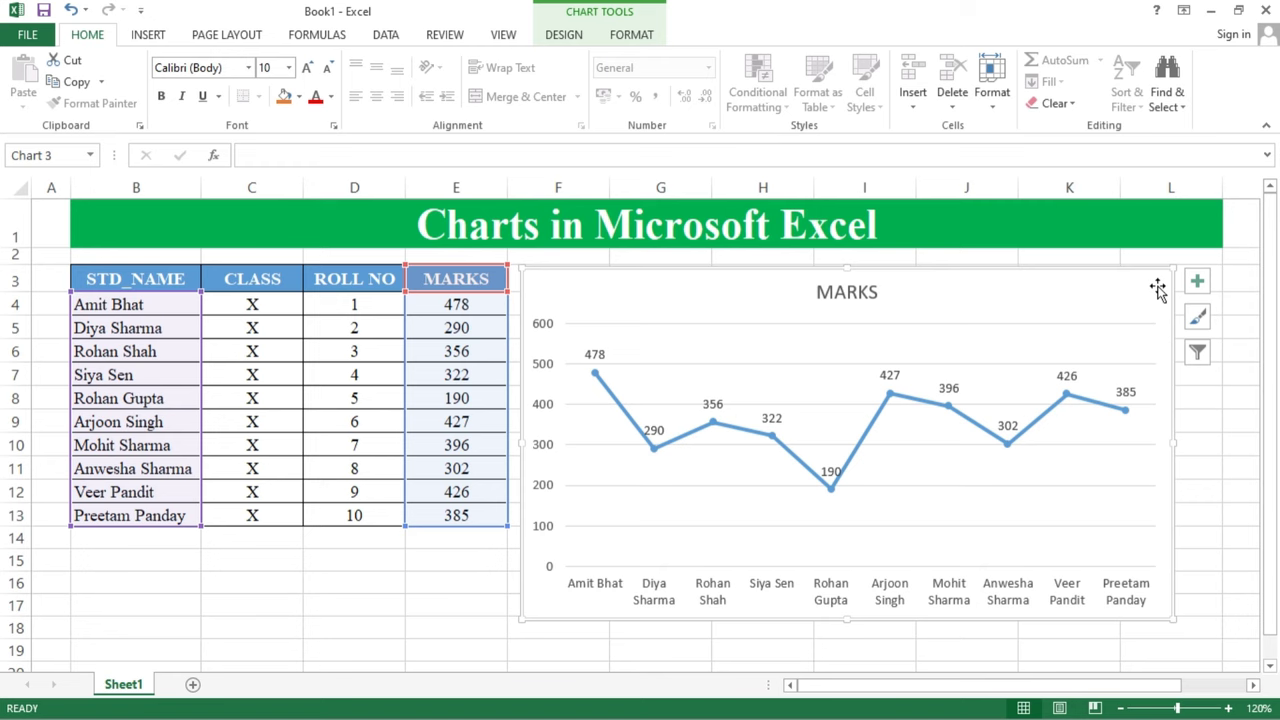
key("Delete")
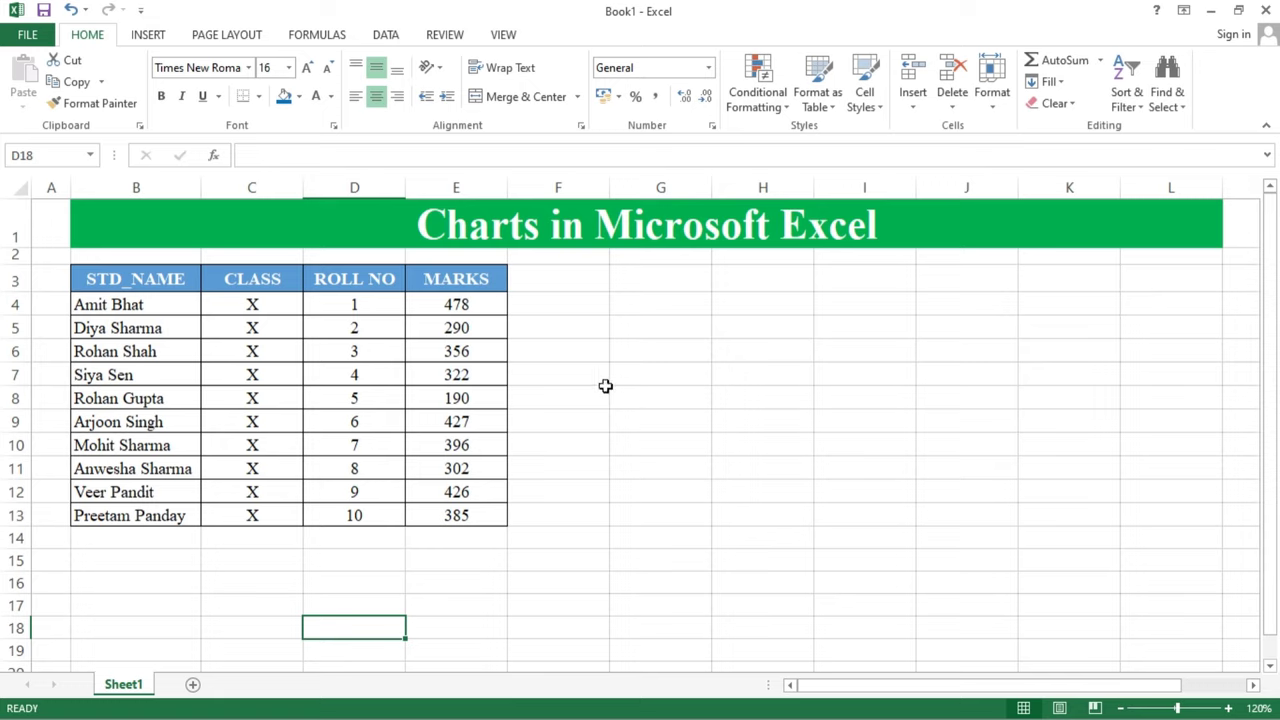
key("Up")
key("Up")
Step: Select STD_NAME (B3:B13) and MARKS (E3:E13) together and bring up the pie chart types
left_click_drag(168, 279, 160, 512)
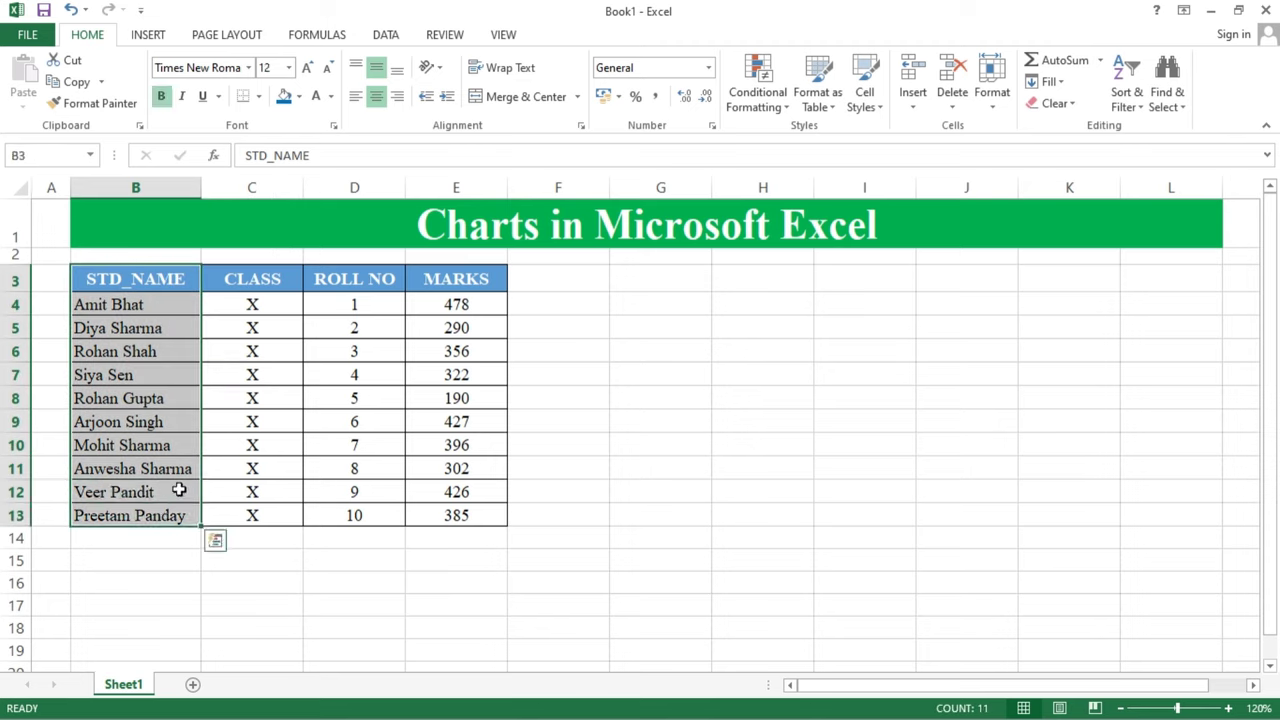
left_click_drag(449, 280, 442, 507, "ctrl")
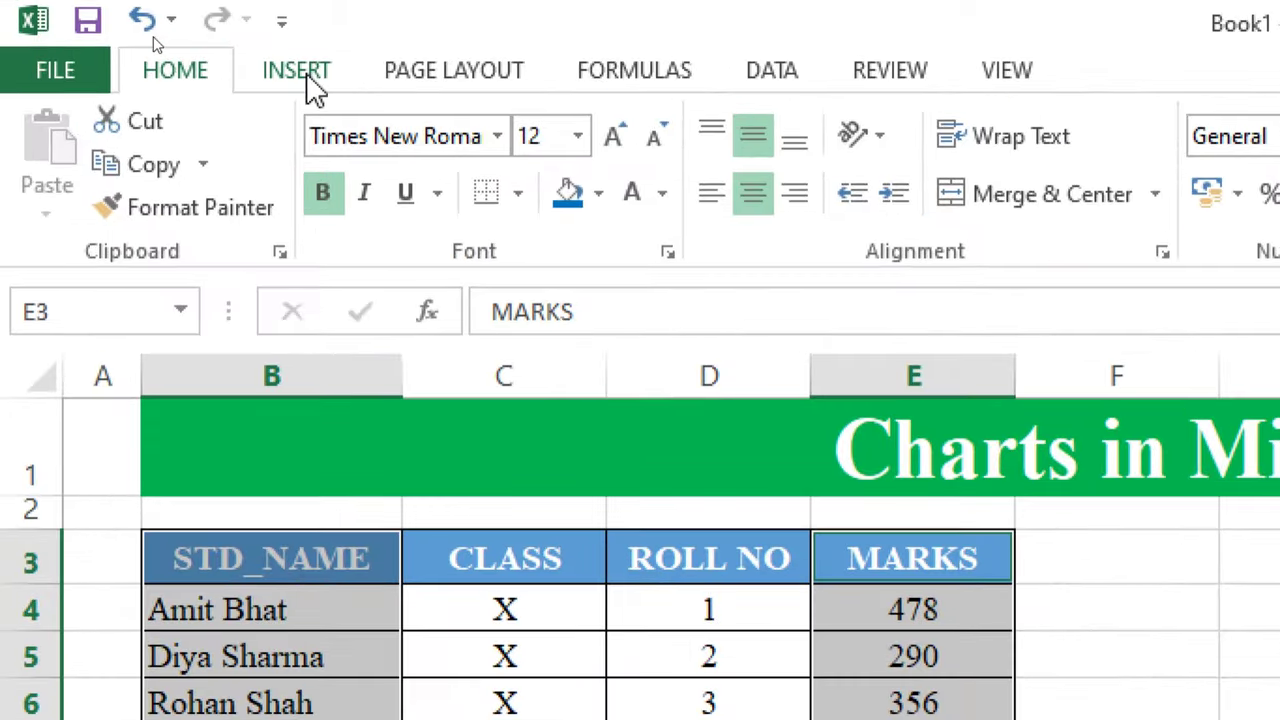
left_click(307, 86)
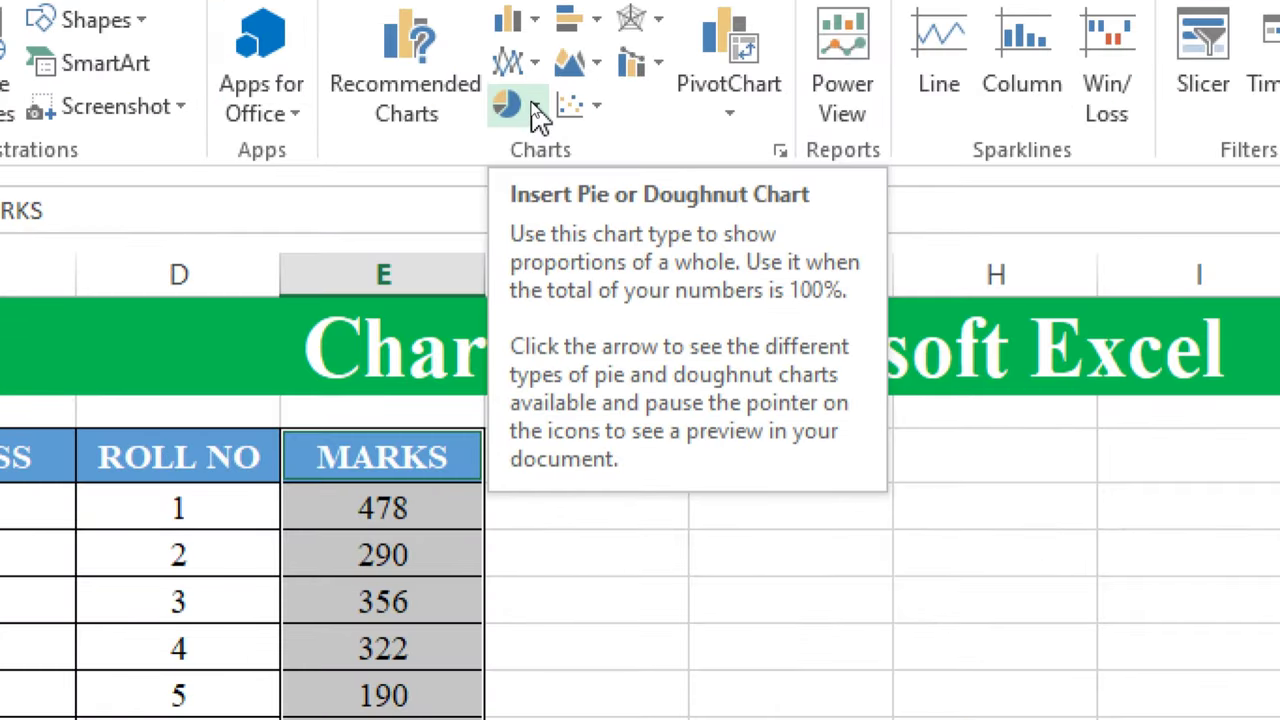
left_click(533, 108)
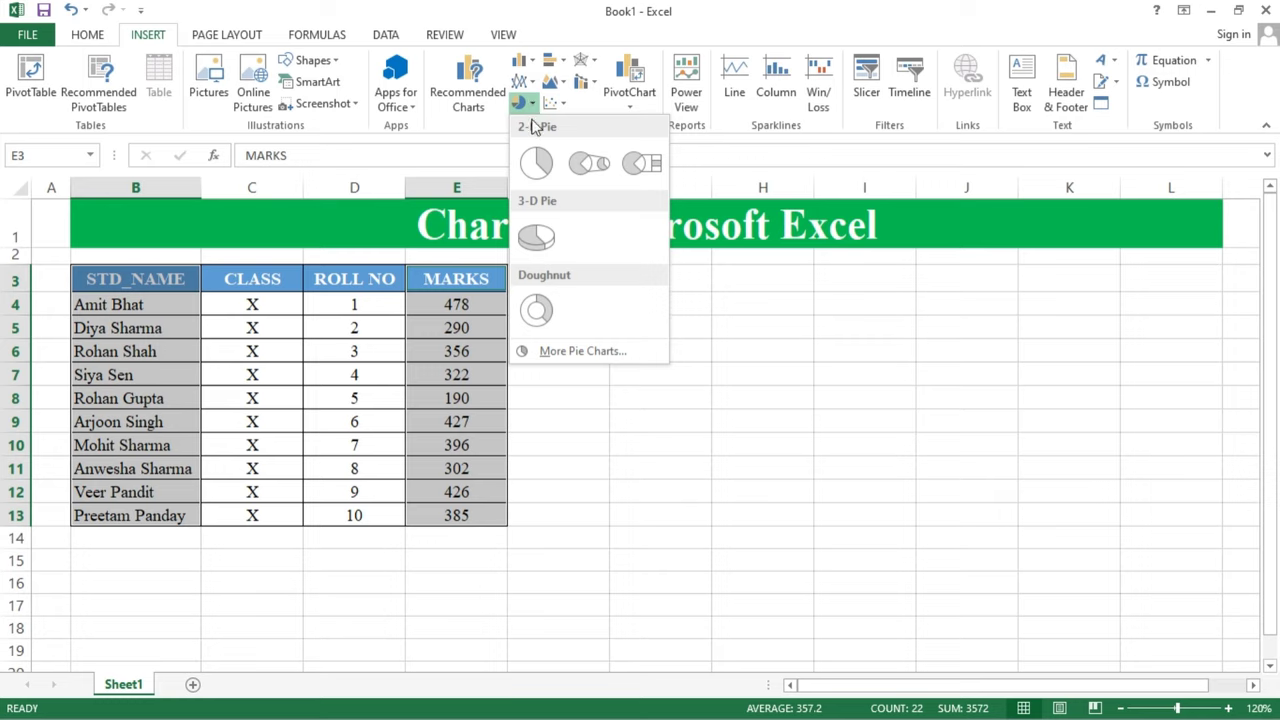
Step: Insert a 3-D pie chart of marks, move it right of the table, and add data labels
left_click(540, 238)
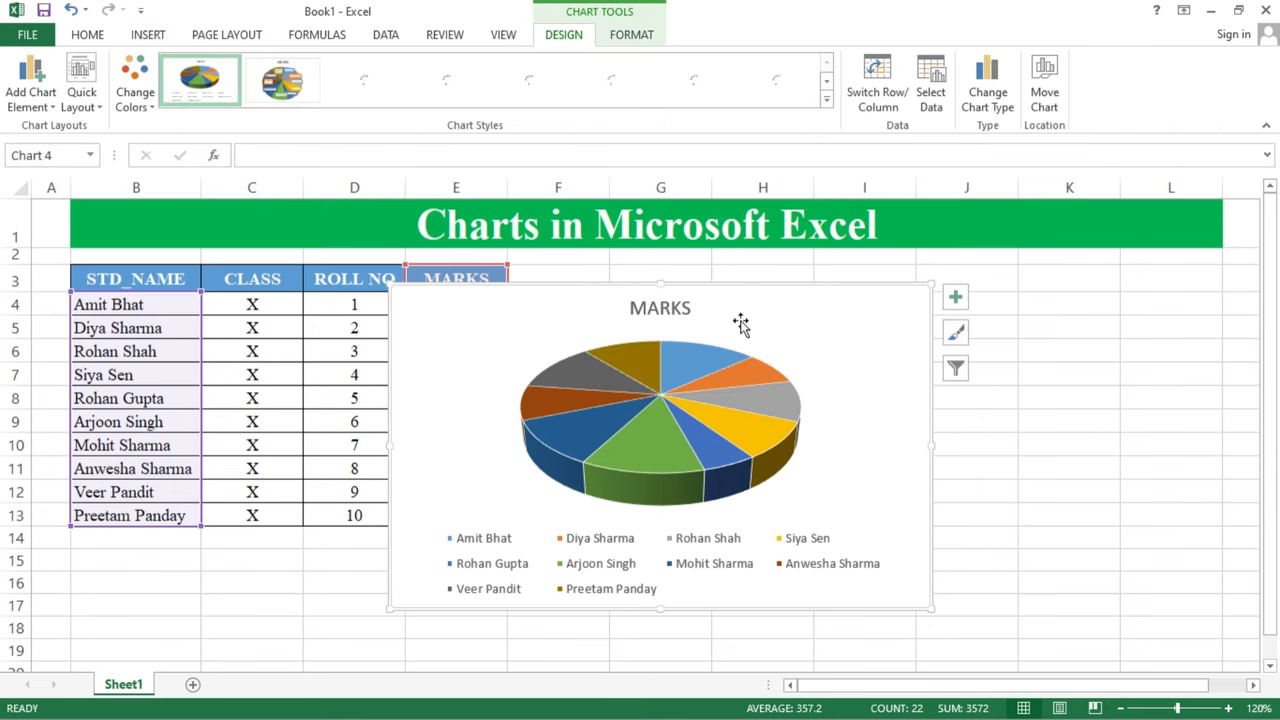
left_click_drag(765, 318, 928, 318)
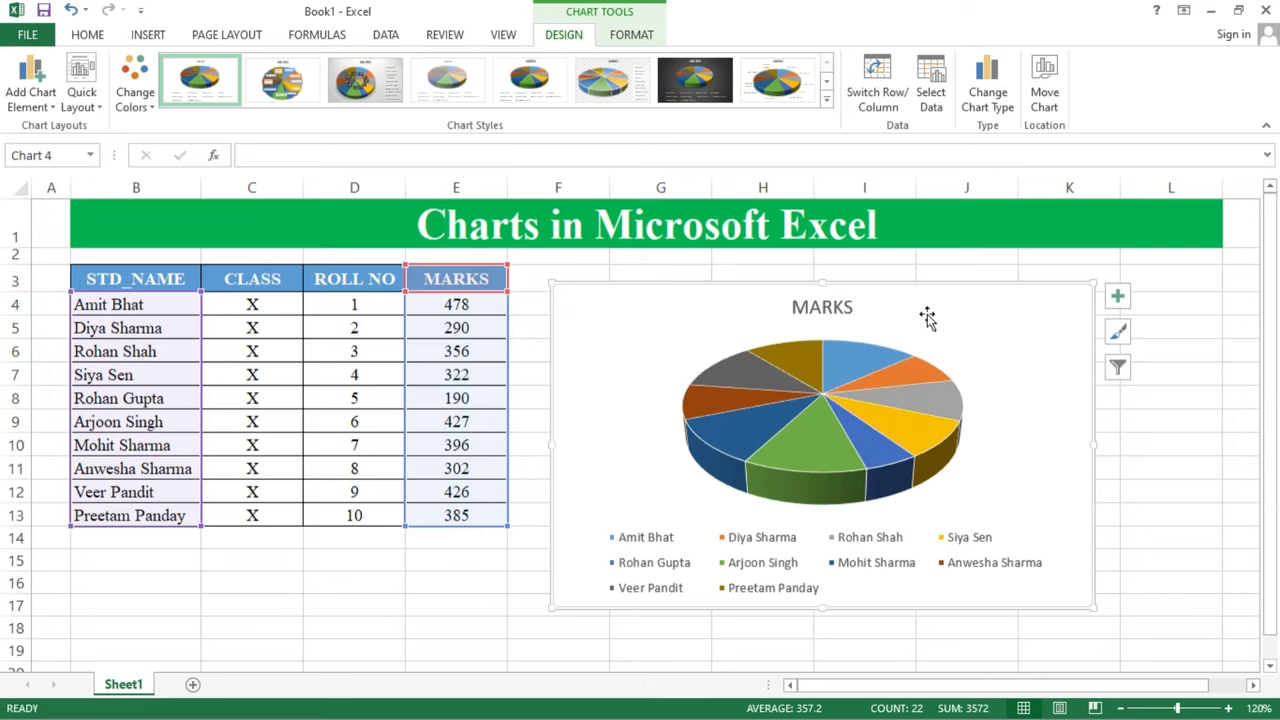
left_click(1118, 297)
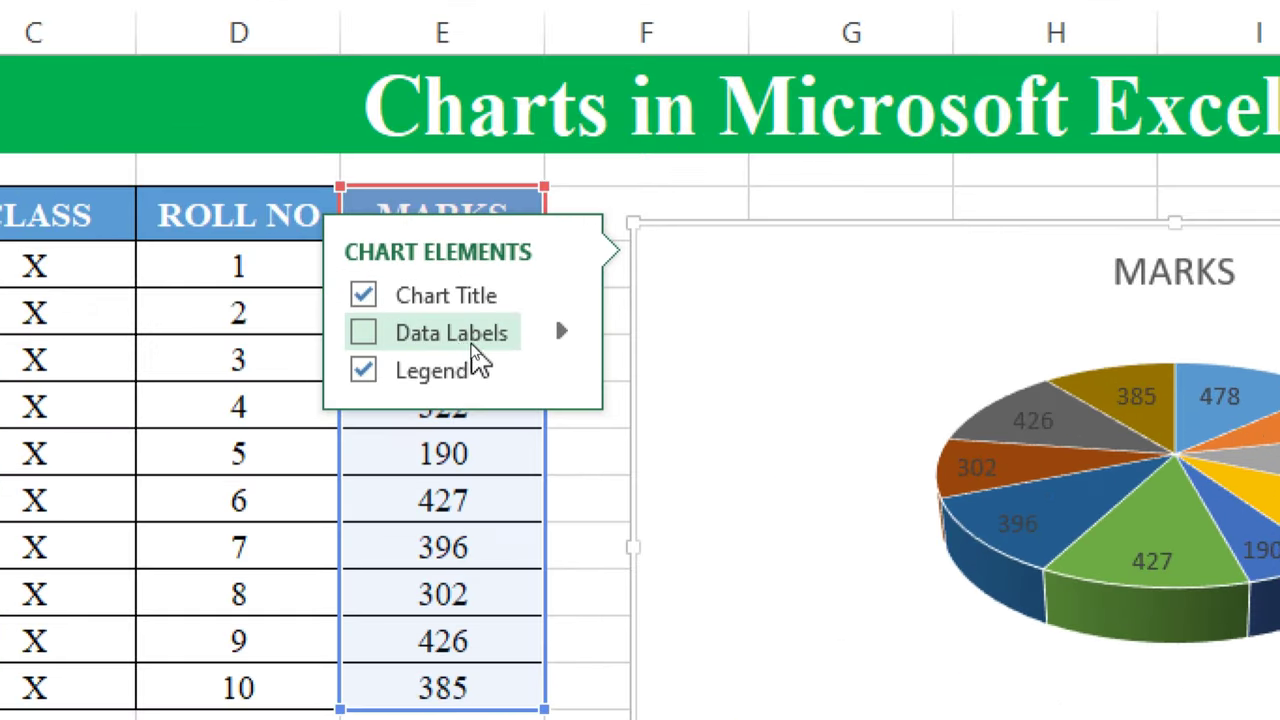
left_click(444, 341)
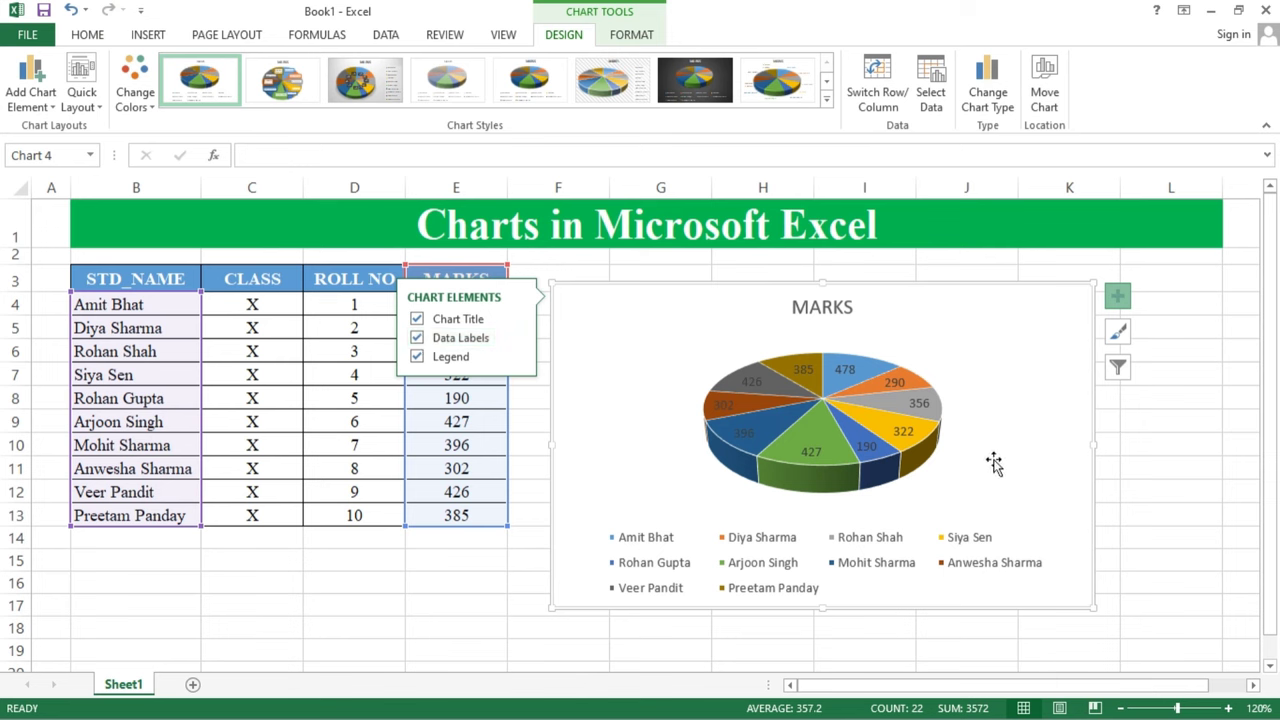
left_click(1240, 469)
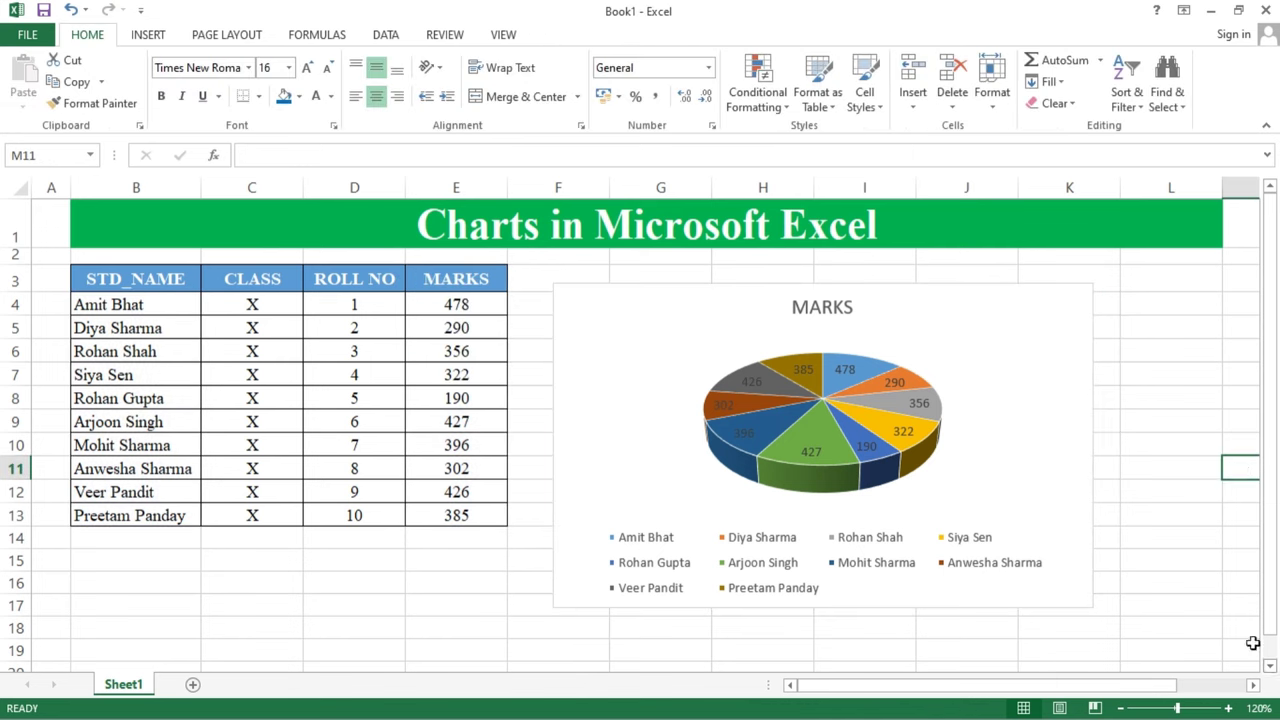
key("Page_Down")
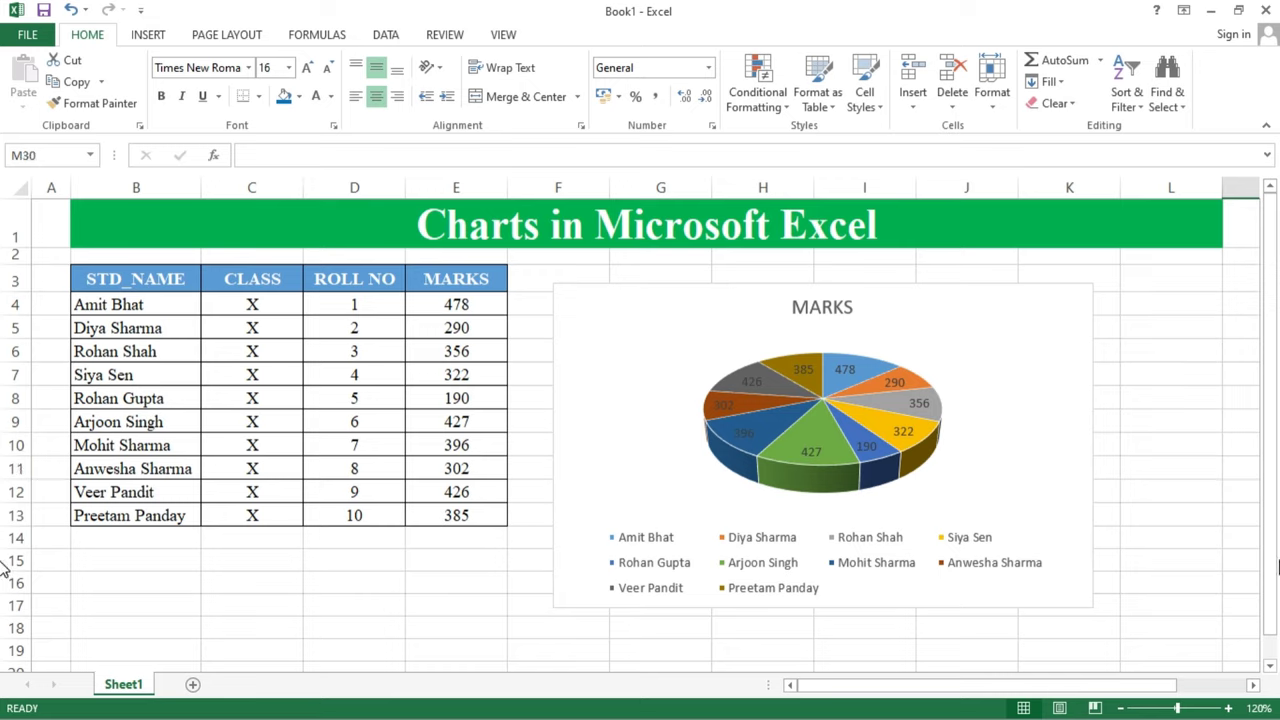